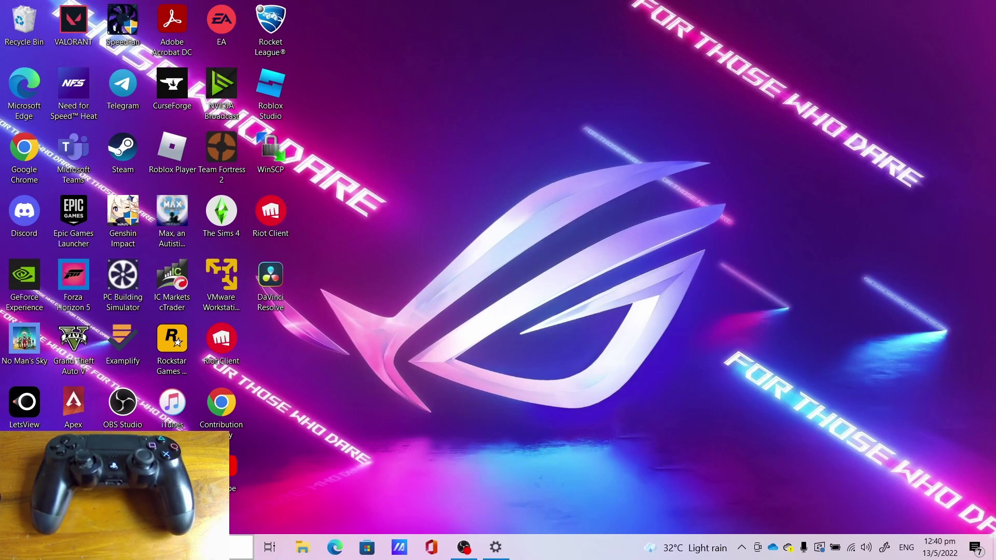
# Search for 'bluetooth' and open the Bluetooth & other devices settings.
pyautogui.click(241, 547)
pyautogui.write('bl')
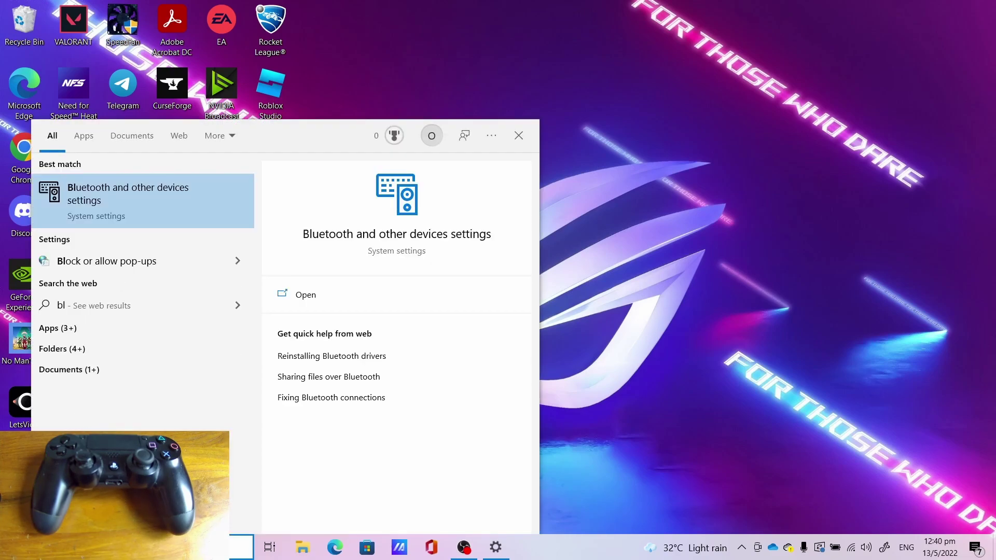
pyautogui.write('uetooth')
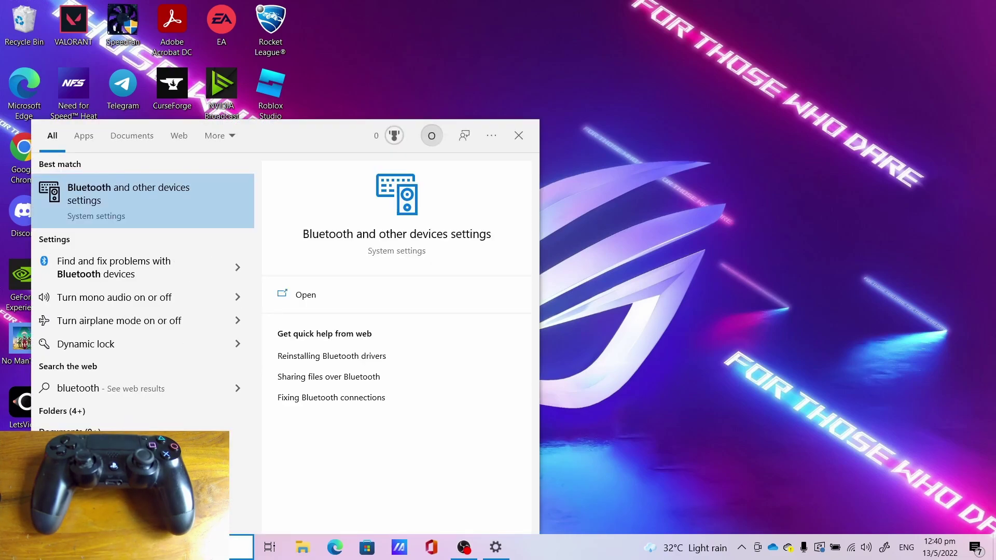
pyautogui.click(147, 195)
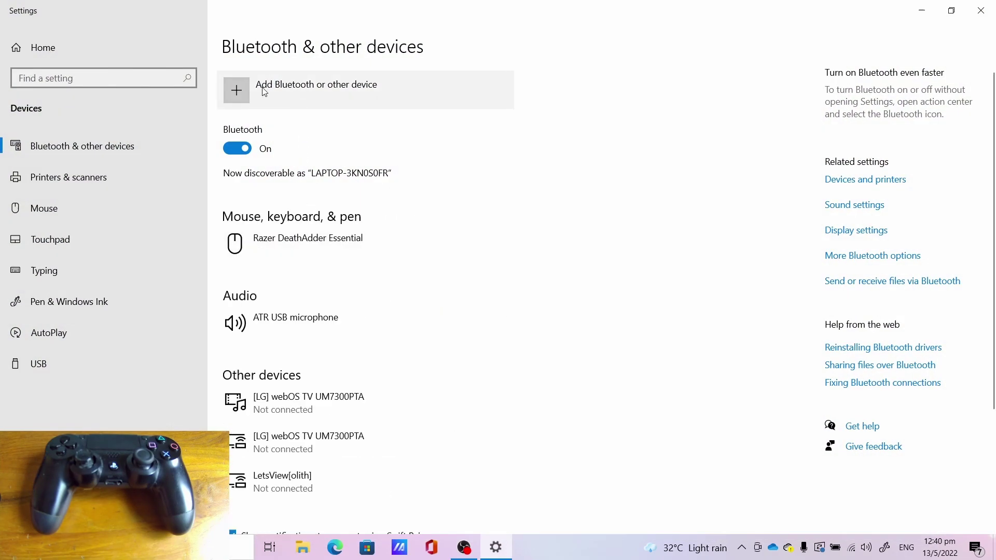
# Pair the Wireless Controller as a new Bluetooth device, then close Settings.
pyautogui.click(353, 94)
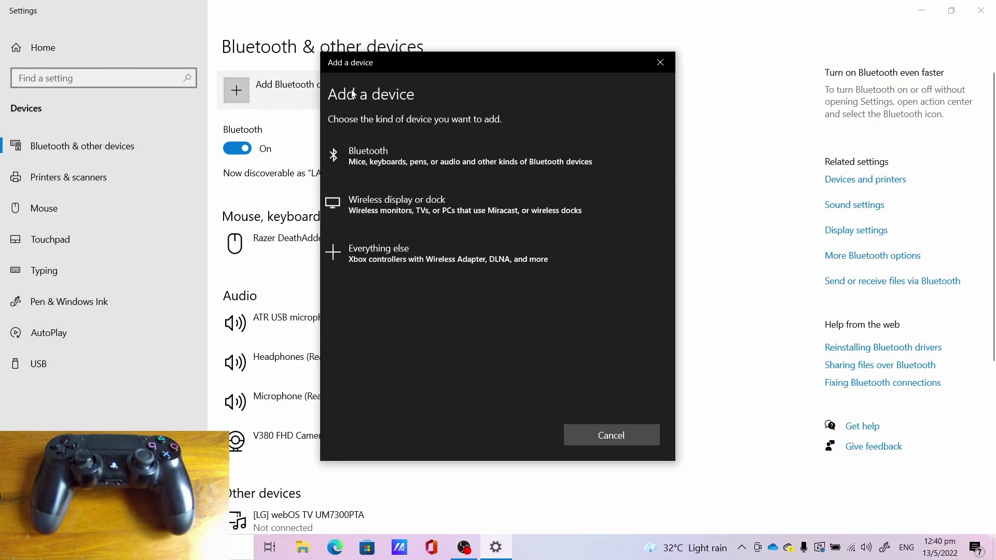
pyautogui.click(406, 171)
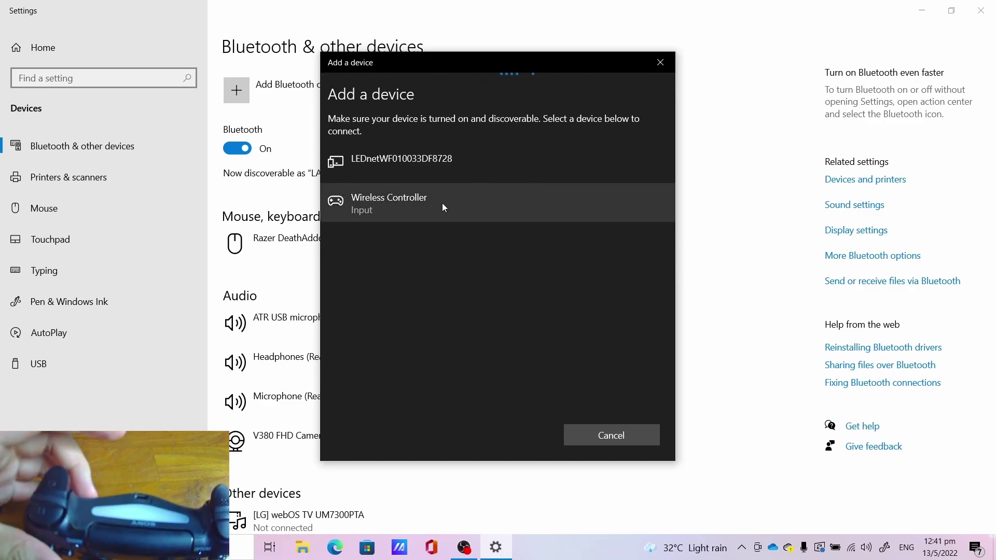
pyautogui.click(443, 205)
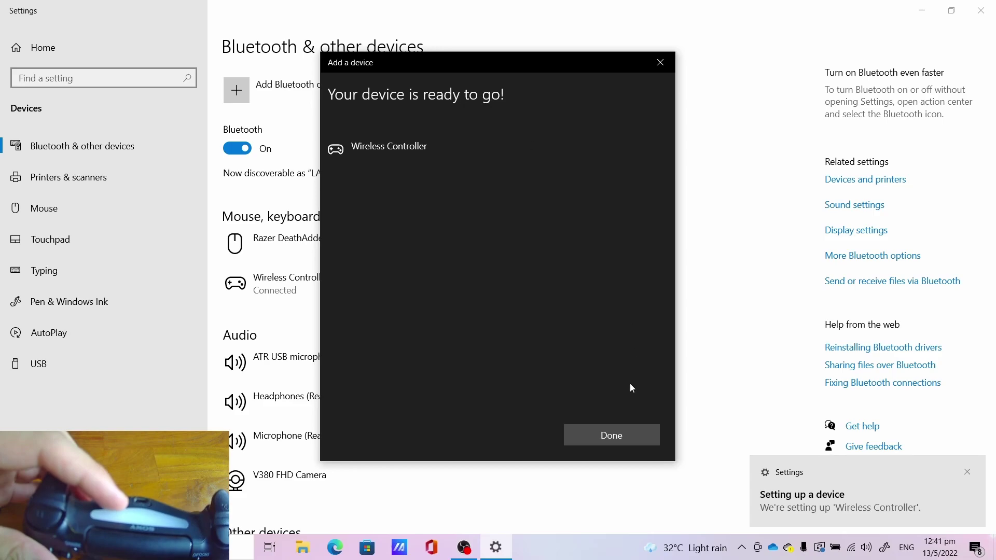
pyautogui.click(612, 431)
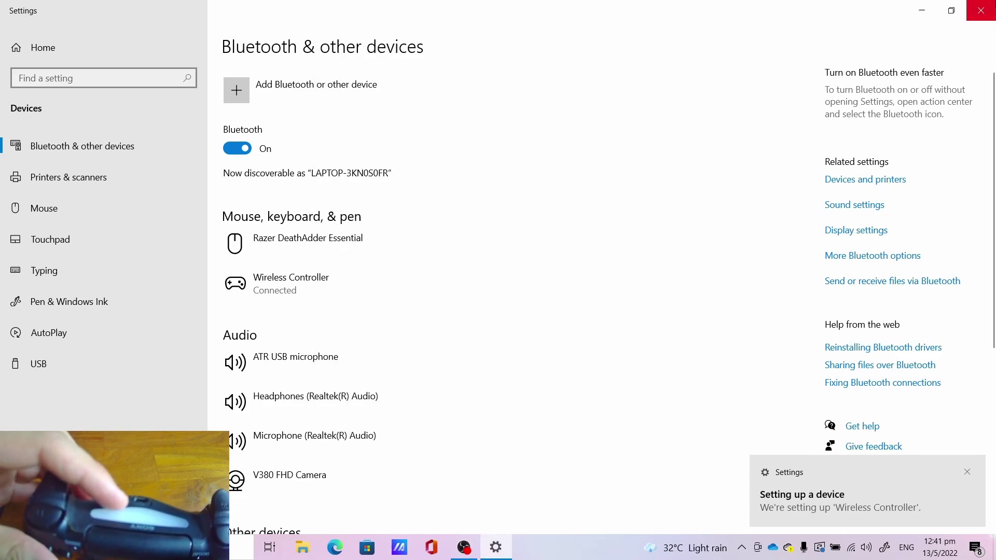
pyautogui.click(980, 10)
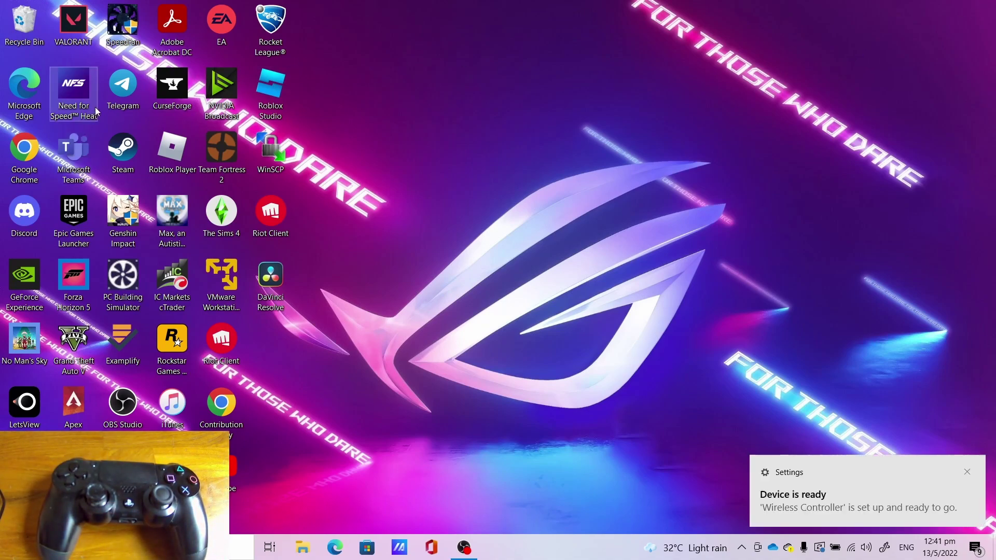
# Search 'ds4windows' in Chrome and open the official site's Drivers page listing ViGEmBus.
pyautogui.doubleClick(24, 138)
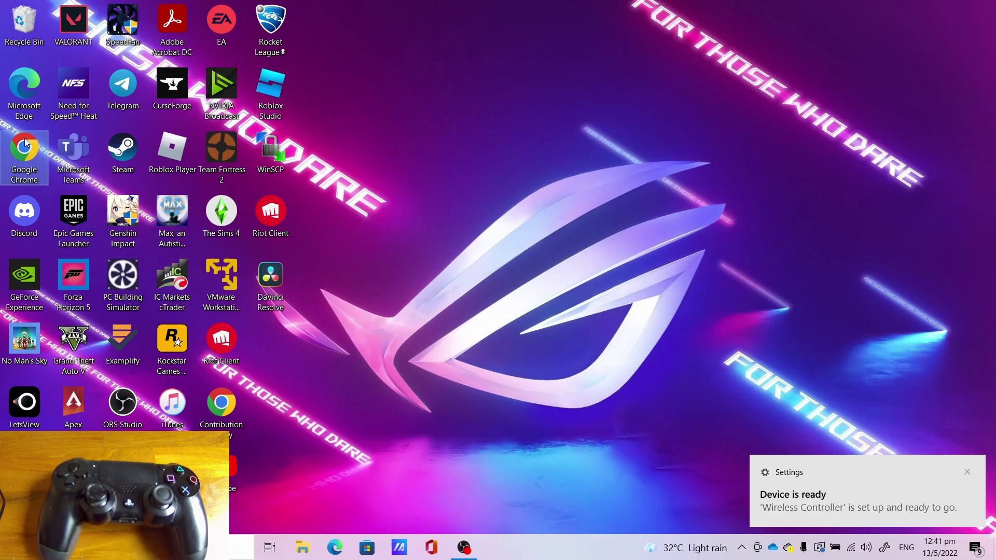
pyautogui.write('ds4windows')
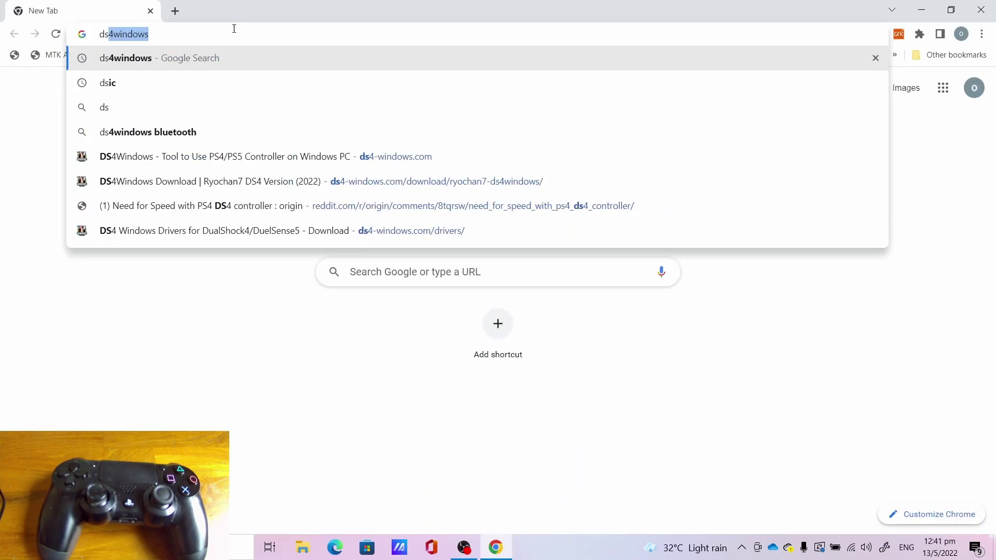
pyautogui.press('Return')
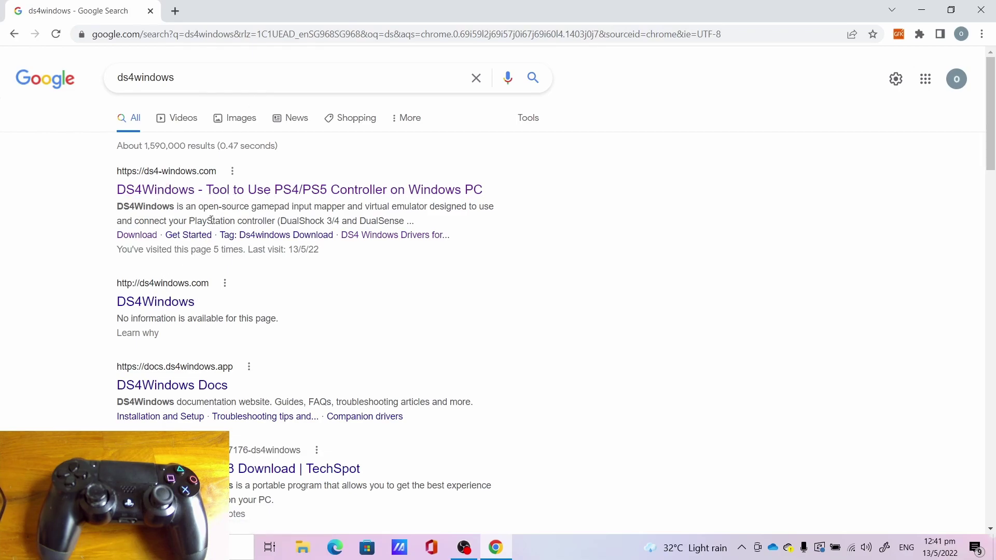
pyautogui.click(218, 191)
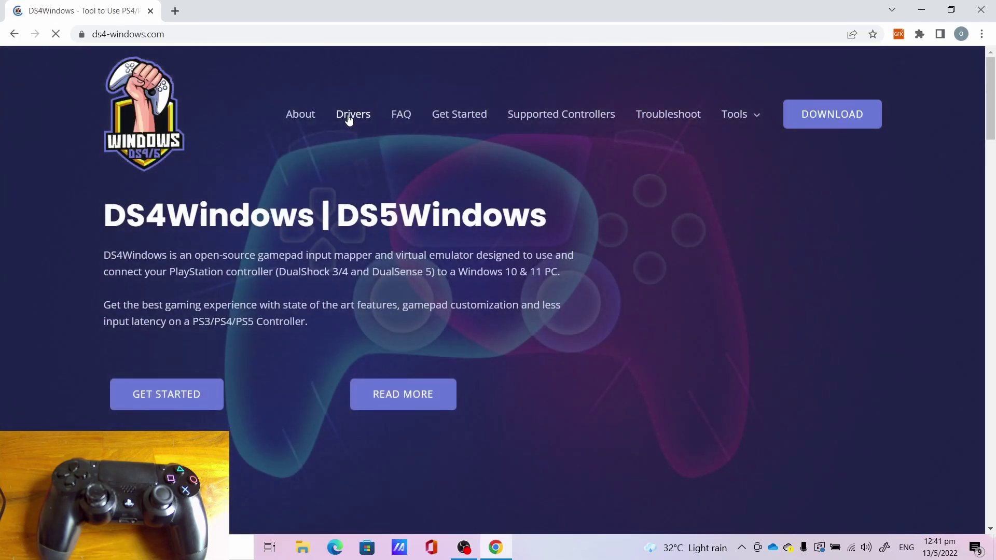
pyautogui.click(349, 120)
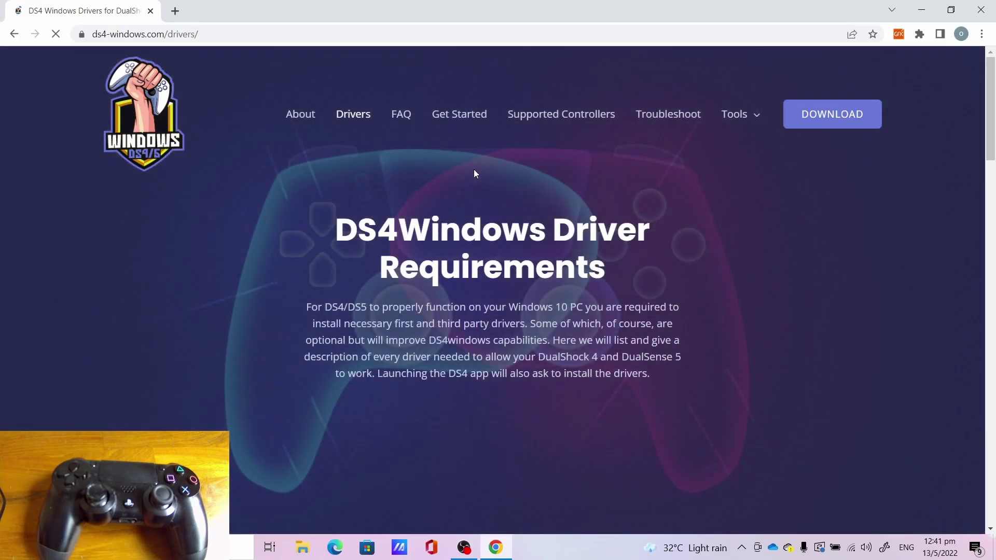
pyautogui.scroll(-8, 474, 174)
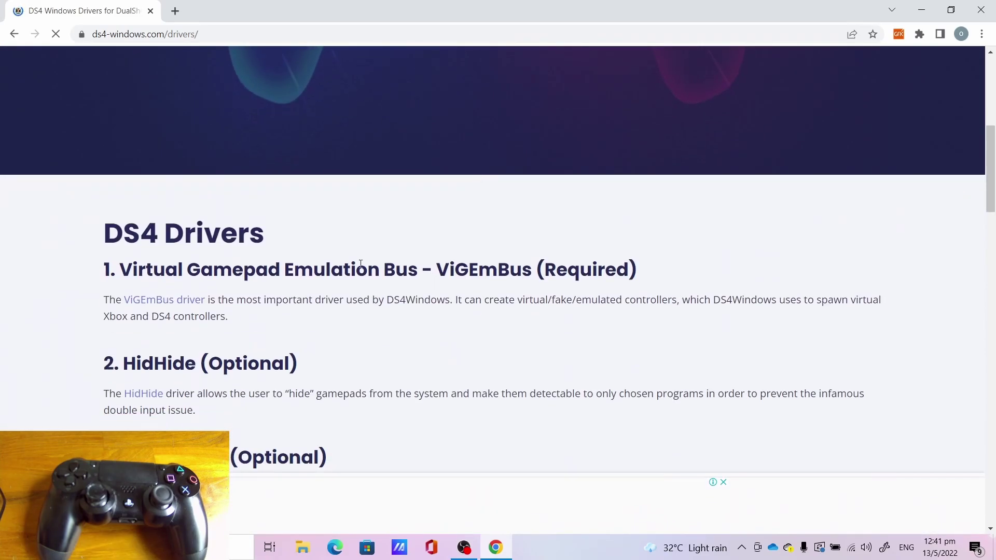
# Open the ViGEmBus releases page and download ViGEmBusSetup_x64.msi from its Assets.
pyautogui.click(176, 301)
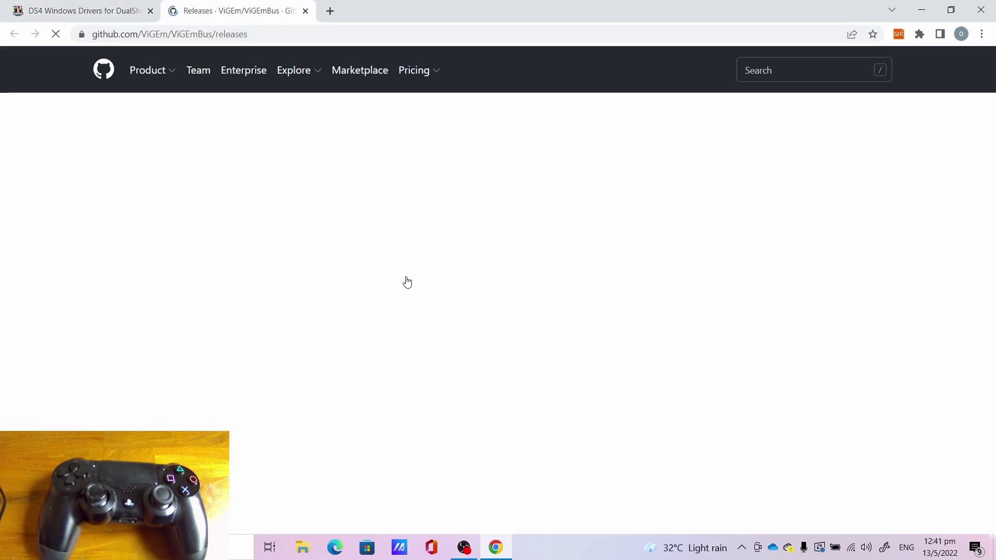
pyautogui.scroll(-1, 595, 249)
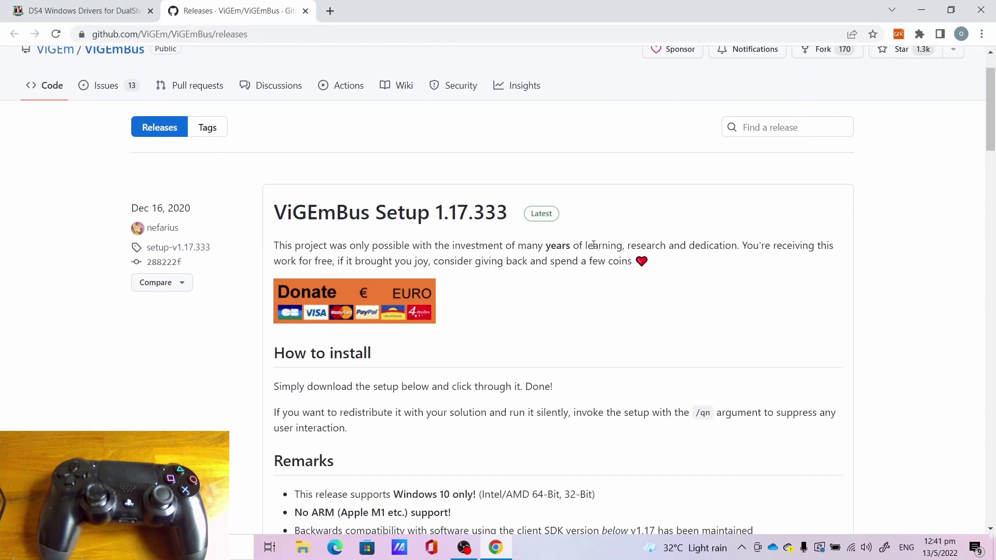
pyautogui.scroll(-5, 594, 246)
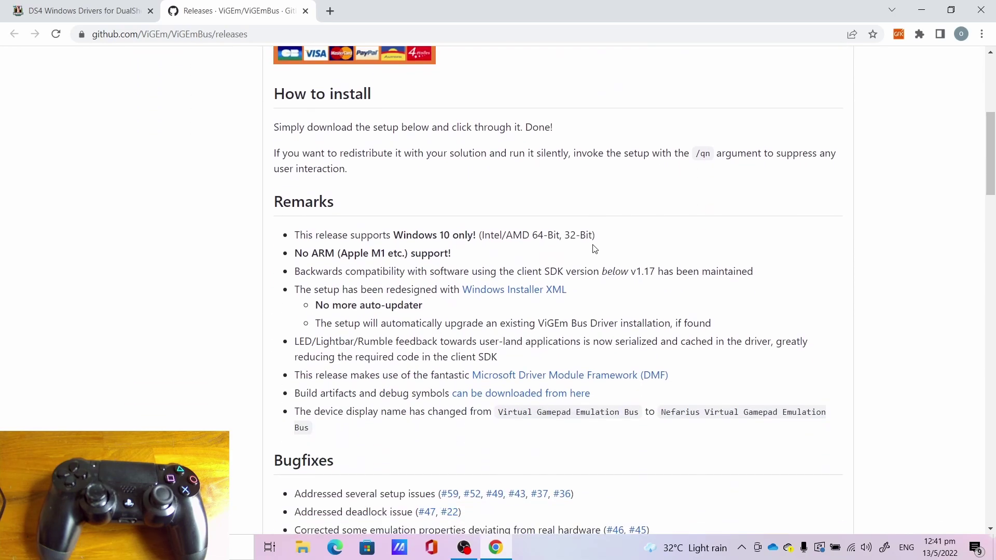
pyautogui.scroll(-5, 595, 248)
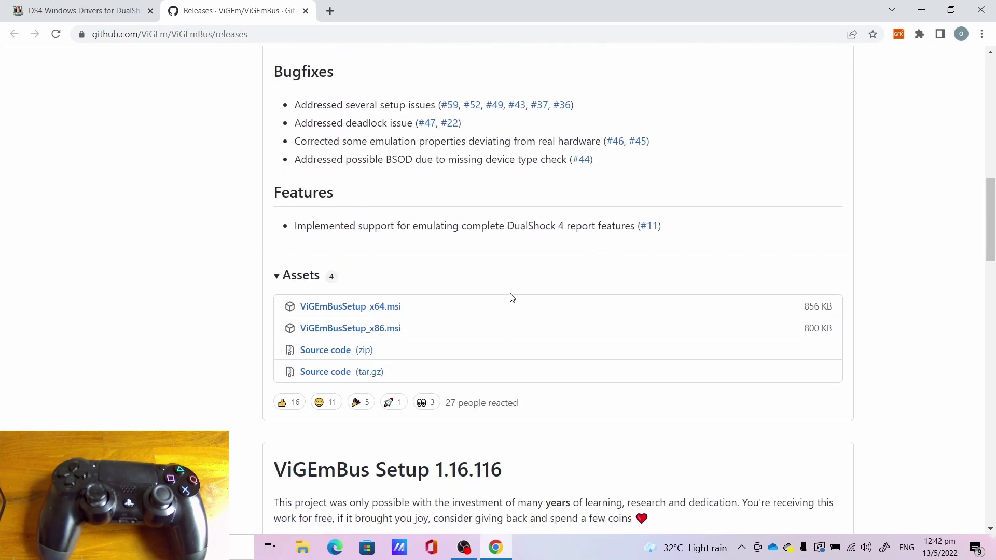
pyautogui.click(376, 311)
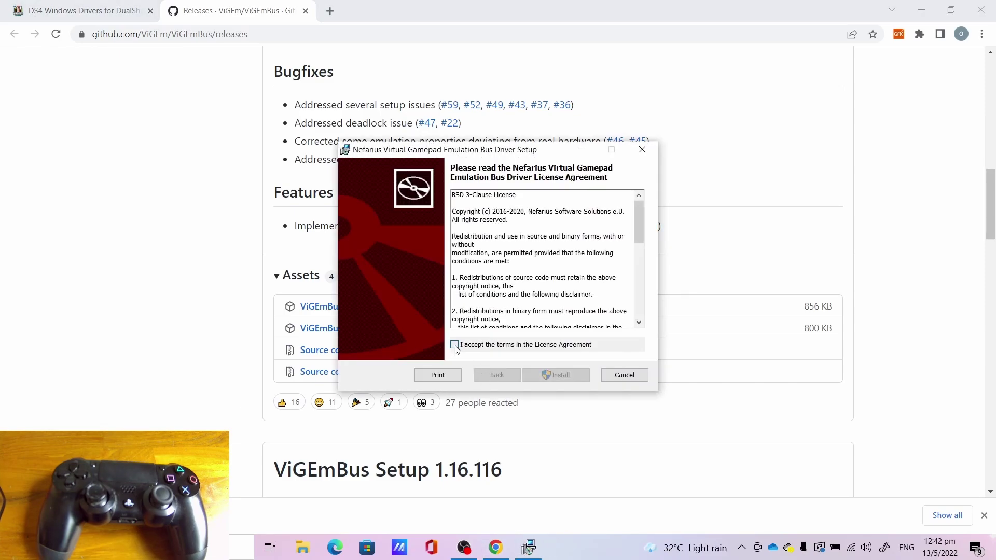
# Accept the ViGEmBus licence agreement and install the driver.
pyautogui.click(455, 345)
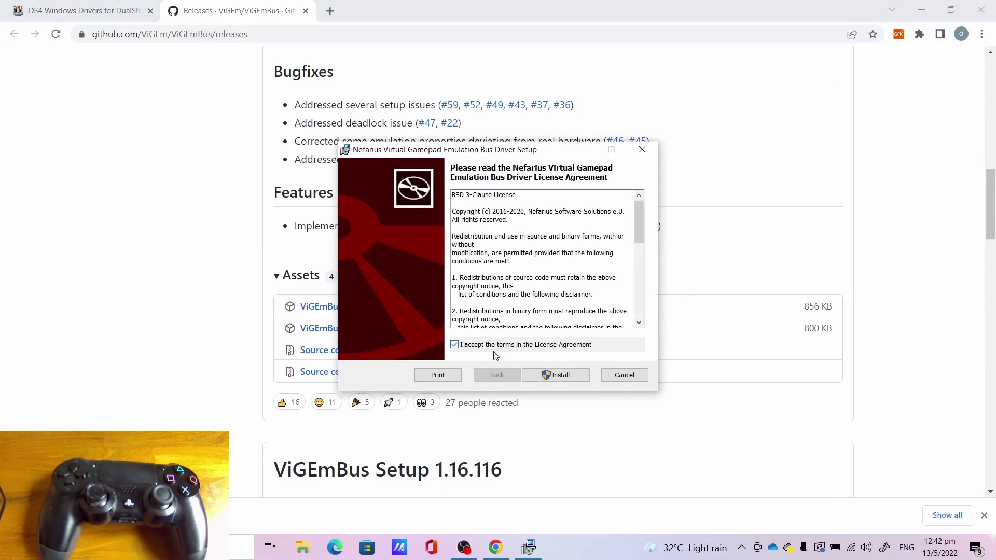
pyautogui.click(545, 376)
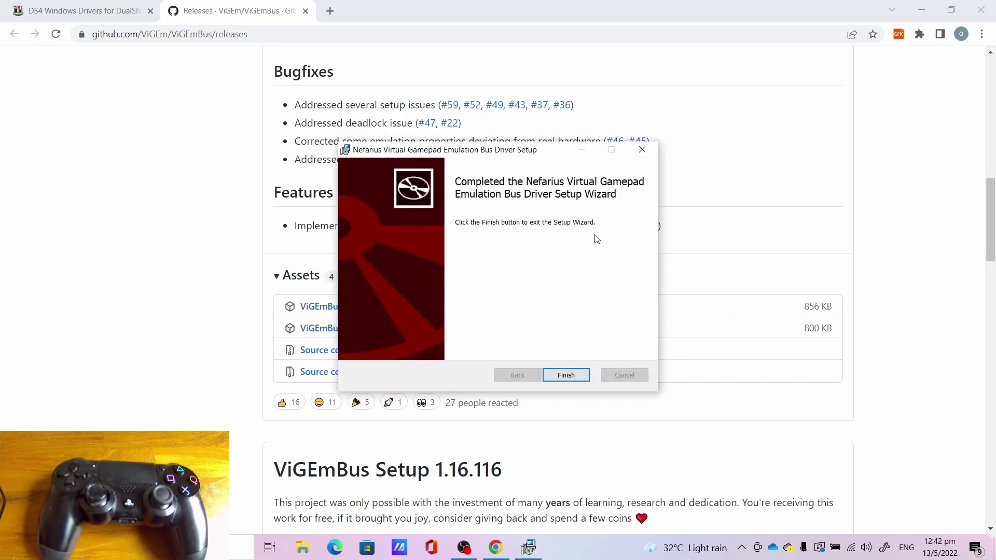
# Finish the ViGEmBus setup wizard and return to the DS4Windows drivers page.
pyautogui.click(566, 375)
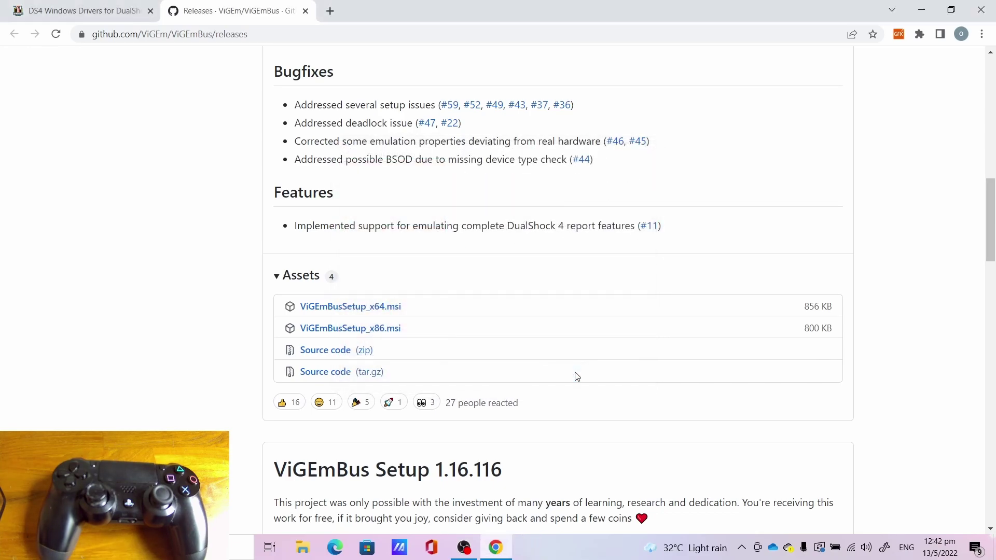
pyautogui.click(90, 11)
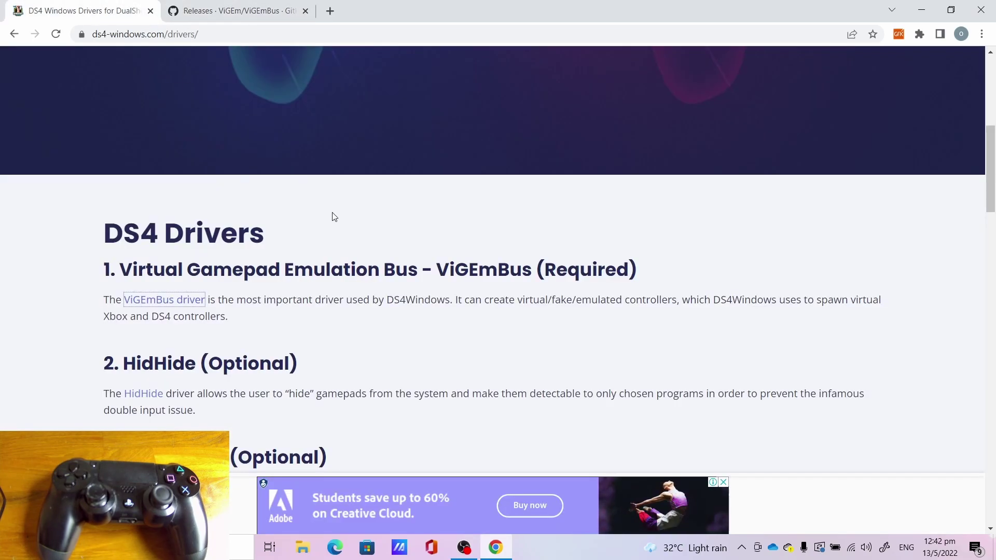
pyautogui.scroll(5, 387, 244)
pyautogui.scroll(2, 386, 244)
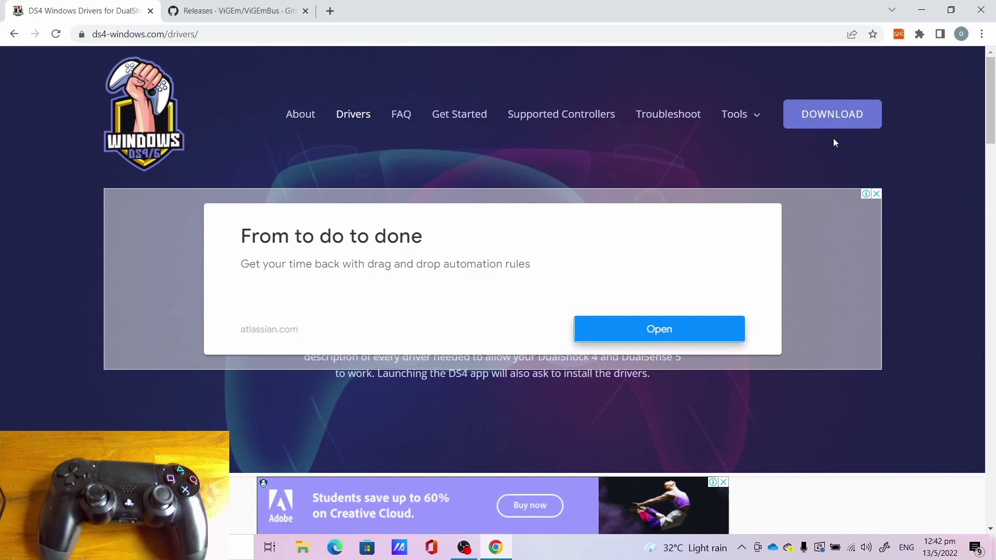
# Download DS4Windows version 3.0.18 from the site's download page.
pyautogui.click(827, 125)
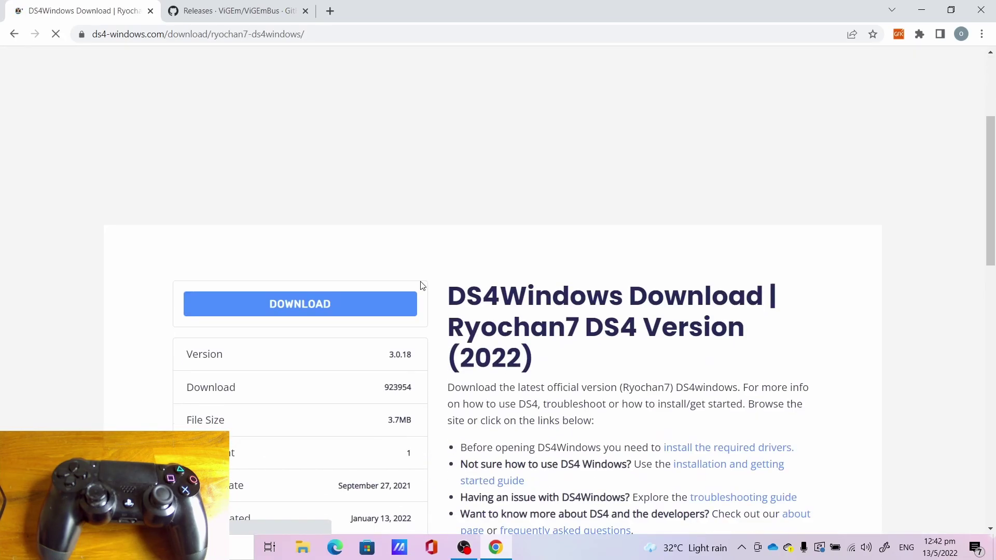
pyautogui.scroll(-4, 423, 285)
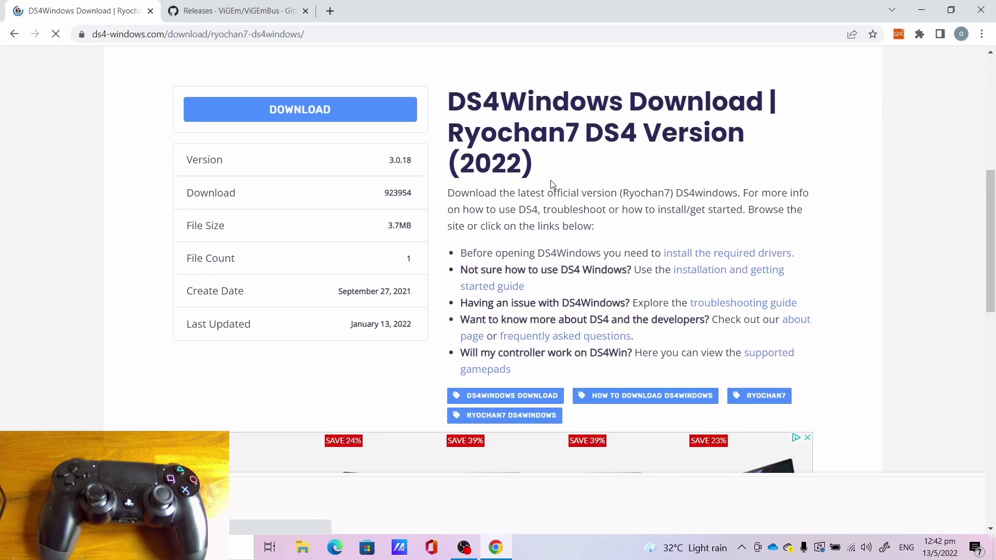
pyautogui.click(319, 117)
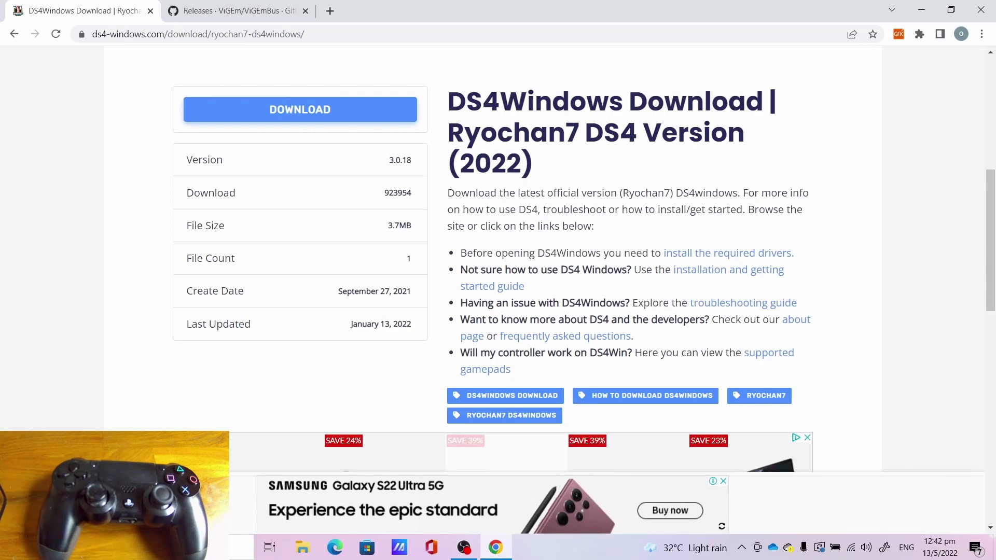
pyautogui.click(898, 10)
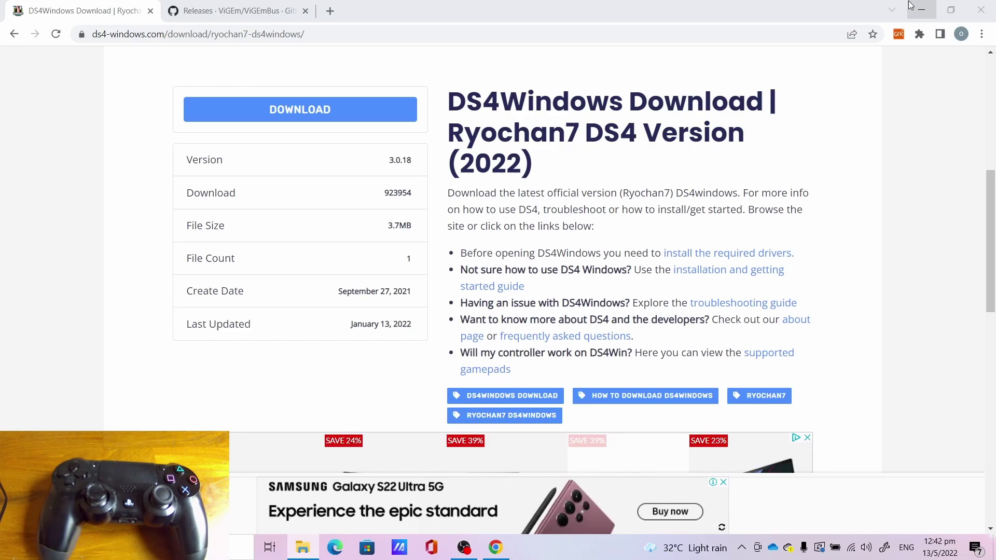
# Extract the DS4Windows folder from the downloaded zip onto the desktop.
pyautogui.click(921, 10)
pyautogui.moveTo(197, 473); pyautogui.dragTo(346, 83)
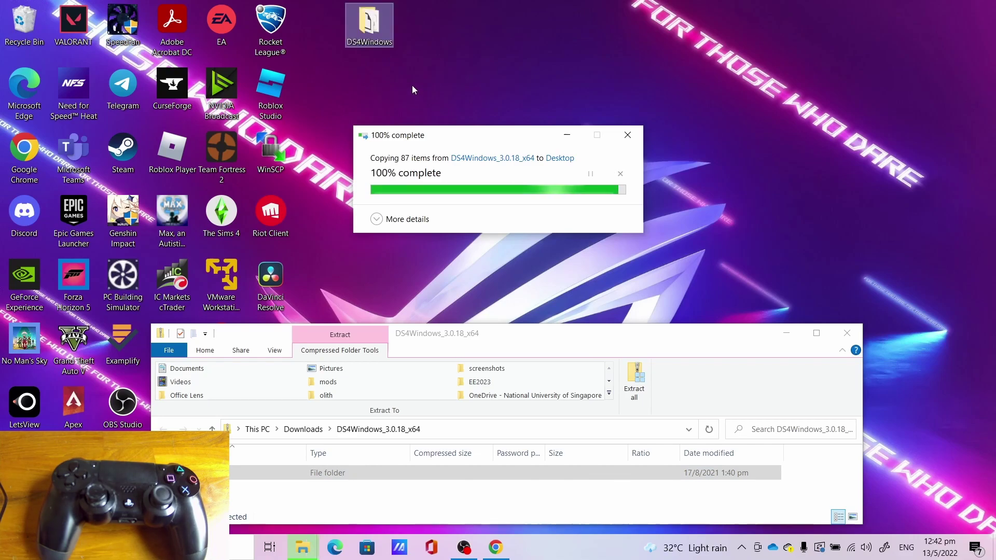
pyautogui.click(848, 334)
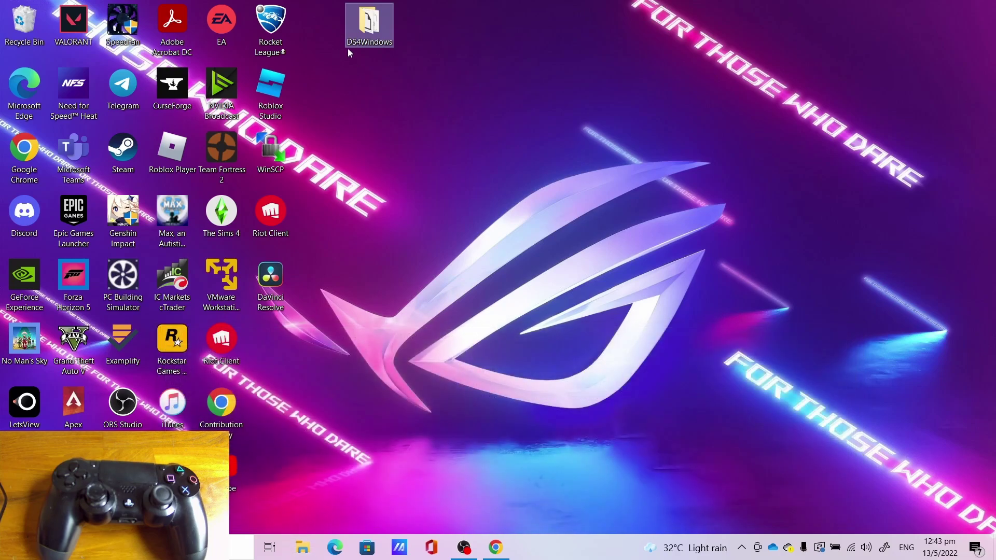
# Open the extracted DS4Windows folder and launch DS4Windows.exe.
pyautogui.doubleClick(383, 32)
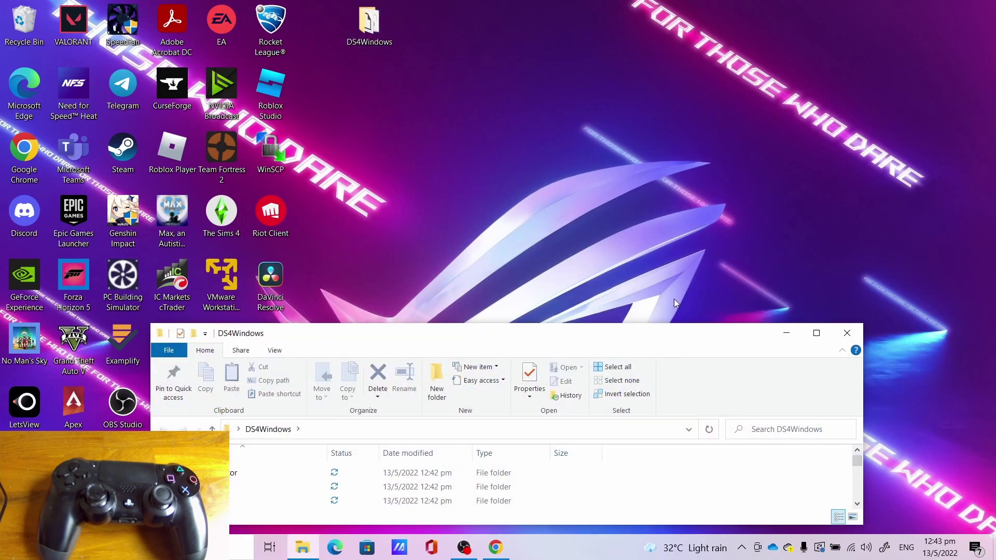
pyautogui.moveTo(695, 339); pyautogui.dragTo(684, 233)
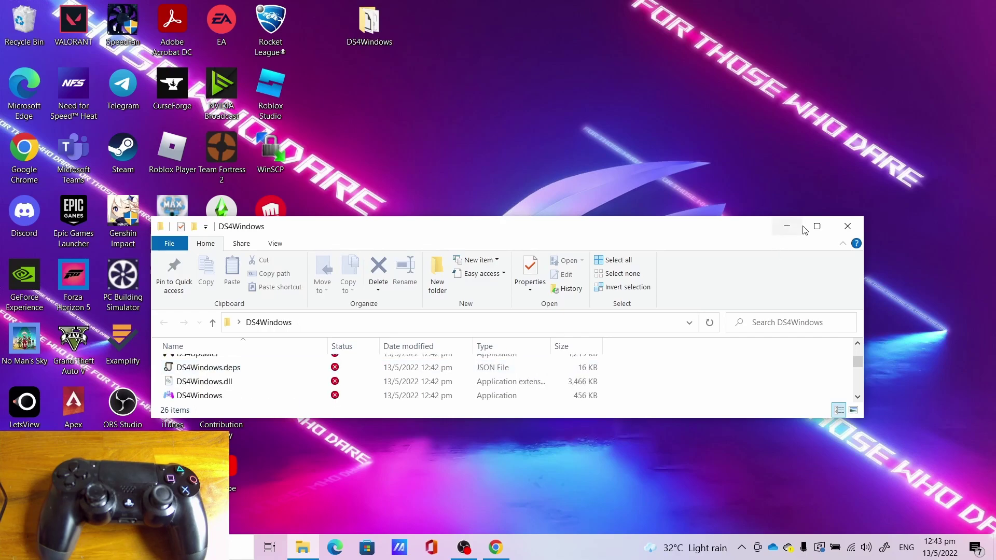
pyautogui.click(207, 396)
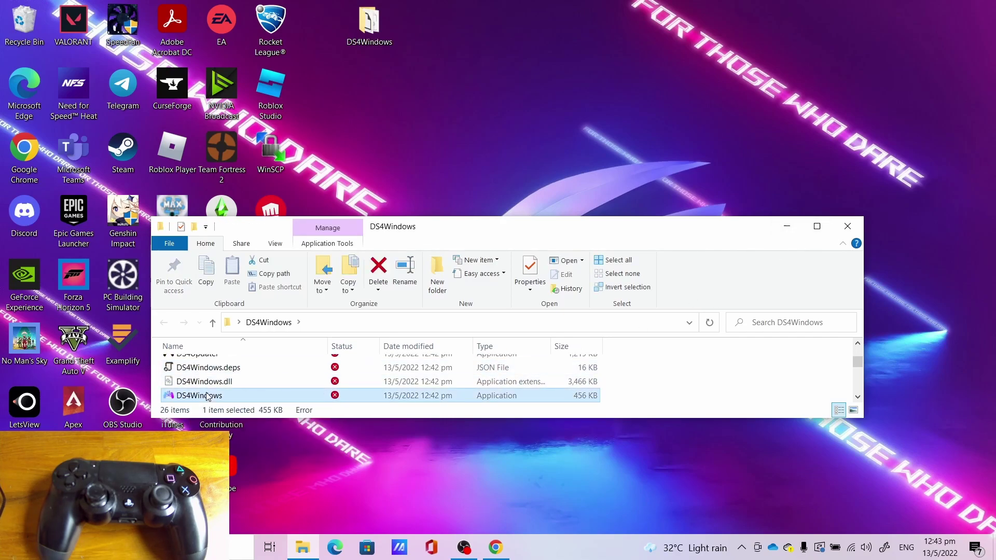
pyautogui.doubleClick(207, 397)
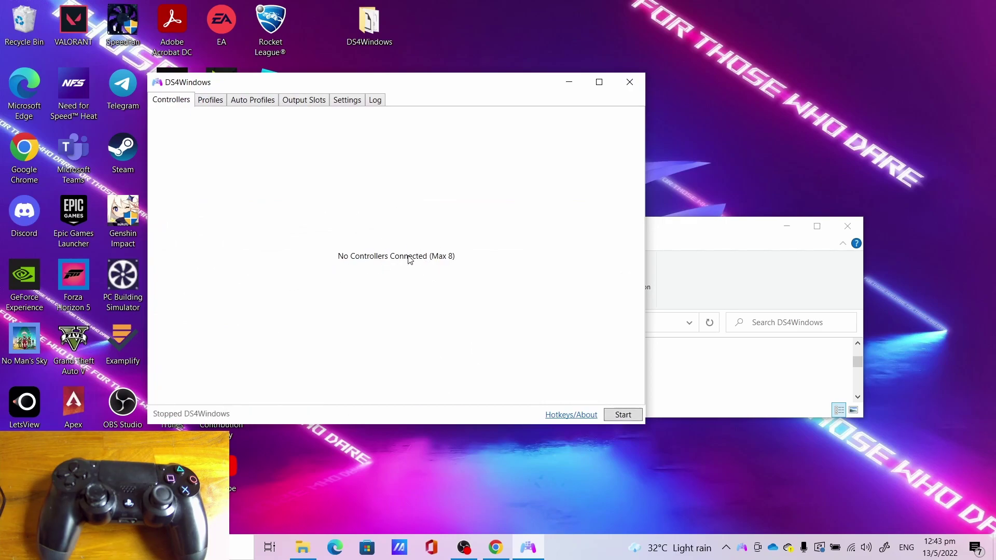
# Start DS4Windows so the DS4 v.1 controller shows over Bluetooth on the Default profile.
pyautogui.click(621, 414)
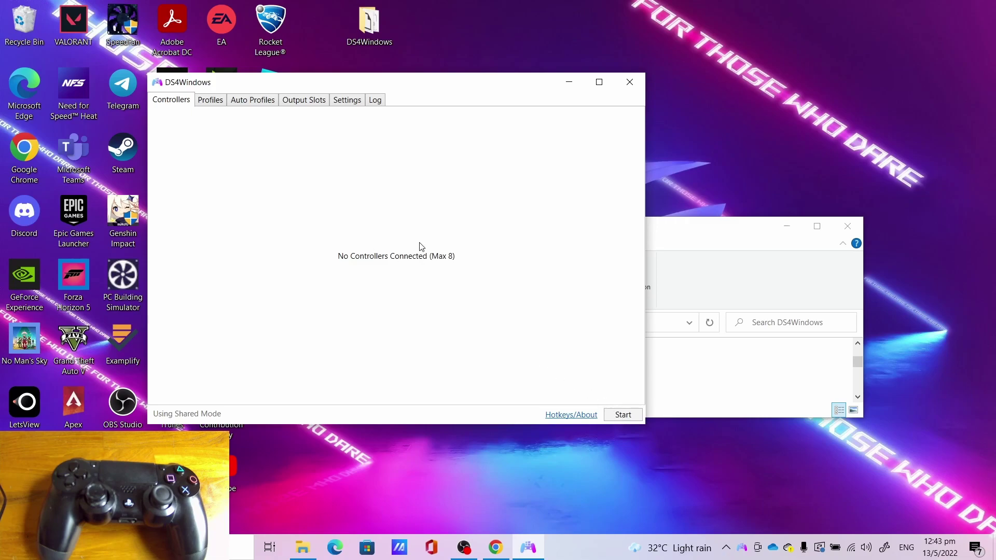
pyautogui.click(629, 82)
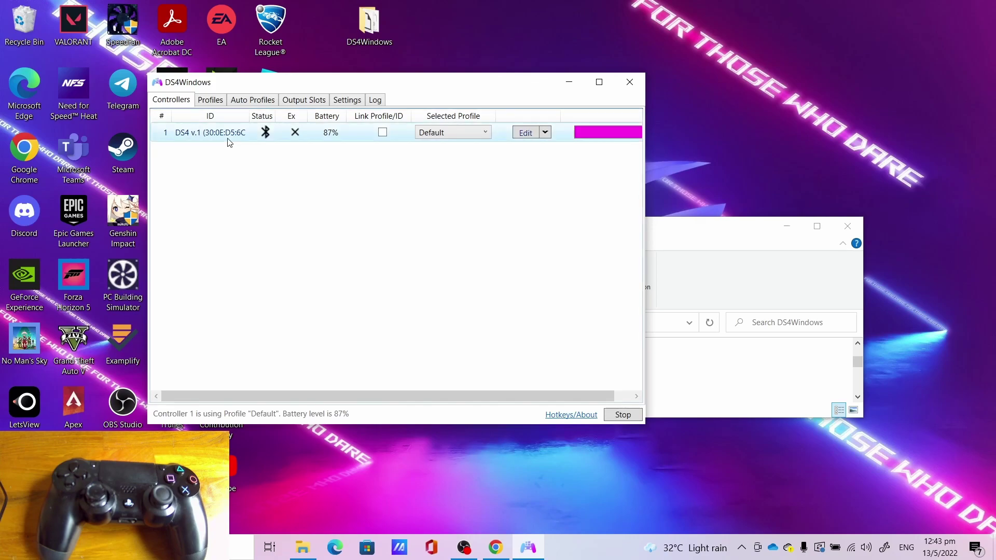
pyautogui.click(208, 133)
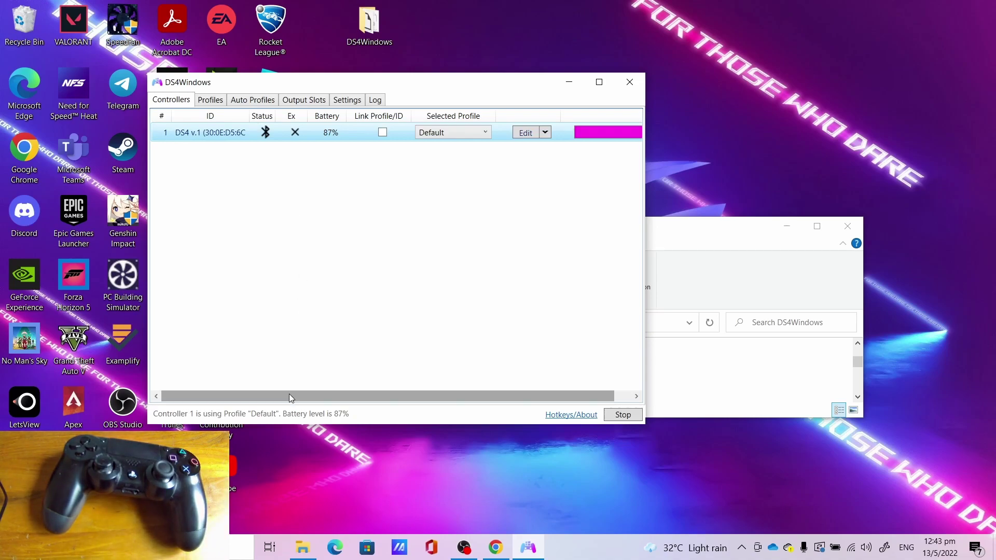
pyautogui.moveTo(290, 398); pyautogui.dragTo(267, 389)
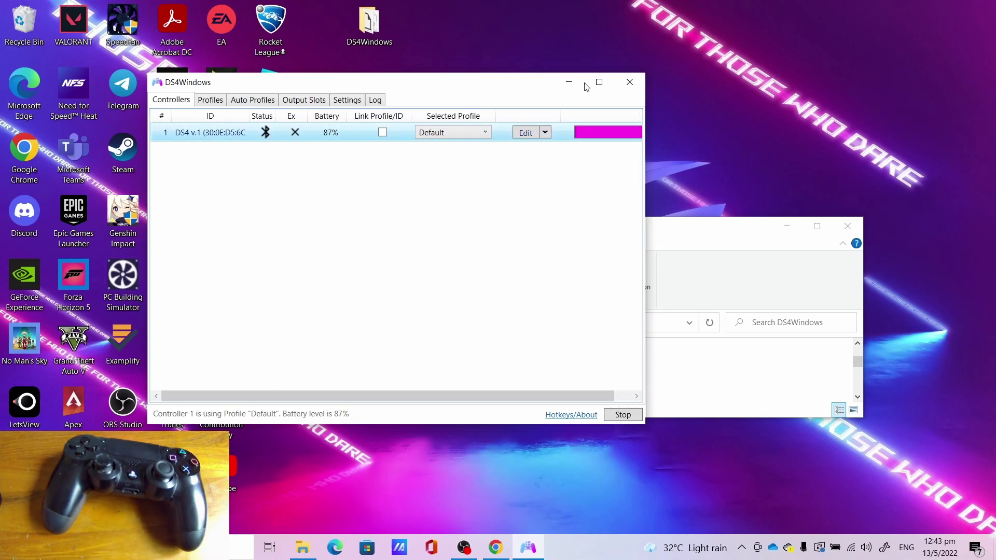
# Minimize DS4Windows, close the DS4Windows folder, and launch Forza Horizon 5 from the desktop.
pyautogui.click(569, 86)
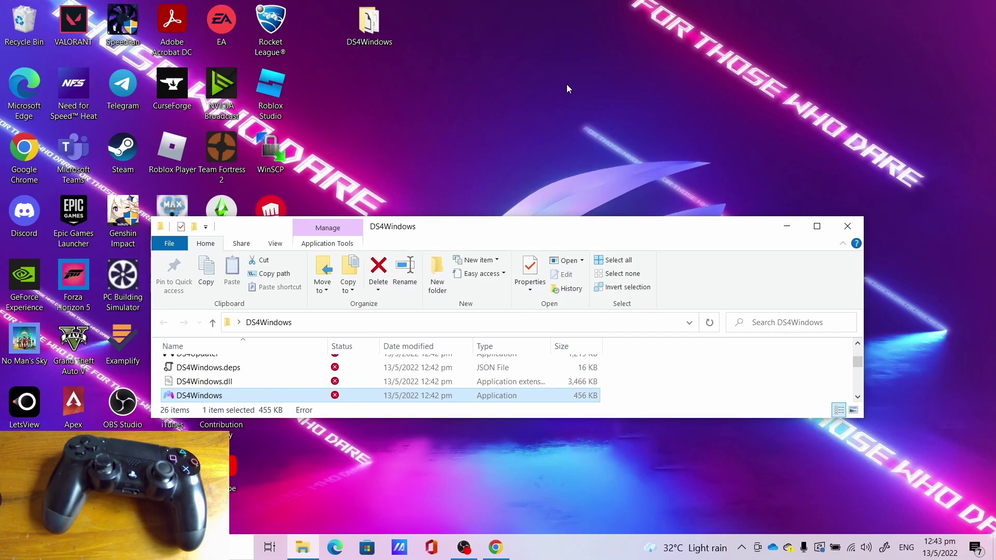
pyautogui.click(851, 231)
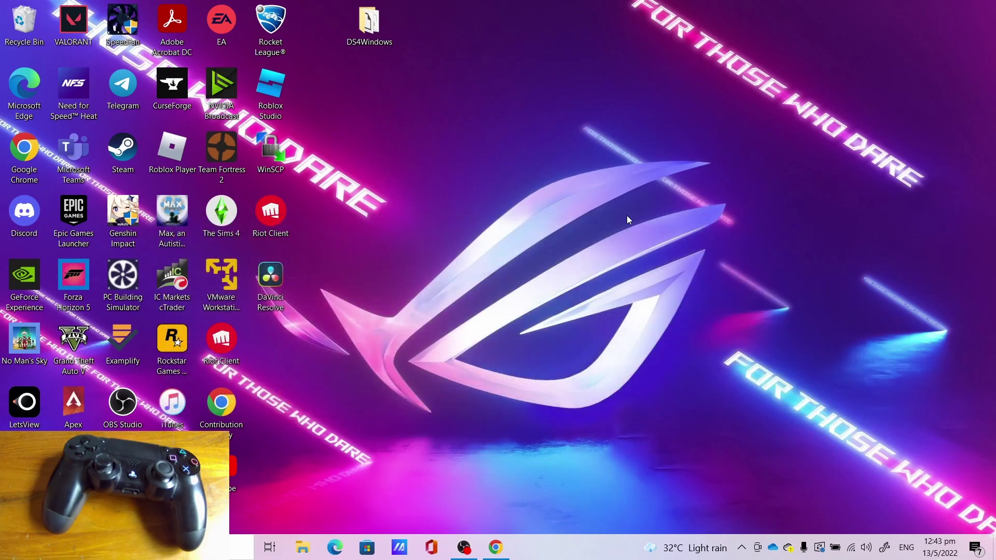
pyautogui.doubleClick(89, 274)
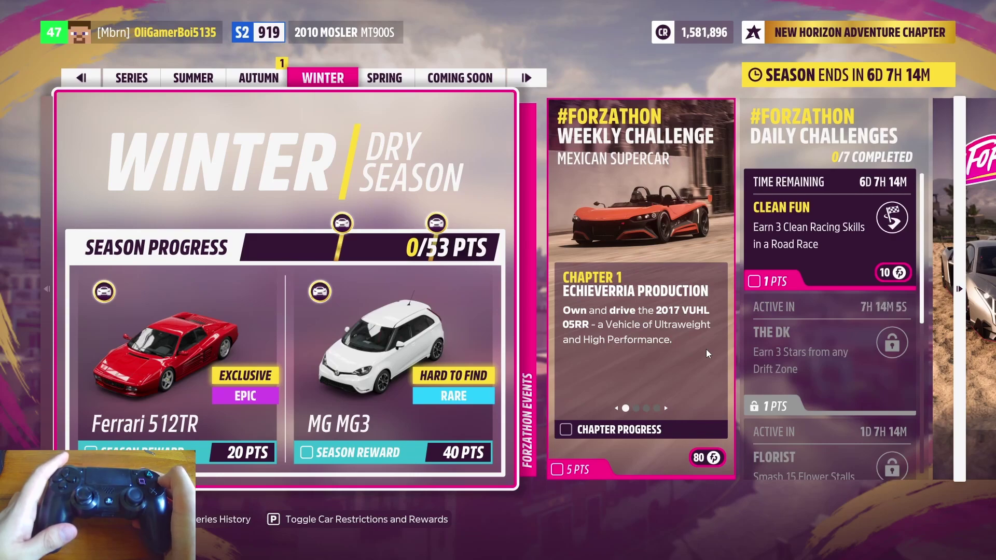
# Pick the 2010 Mosler MT900S from My Cars, drive it along the dirt road, then pause.
pyautogui.press('Escape')
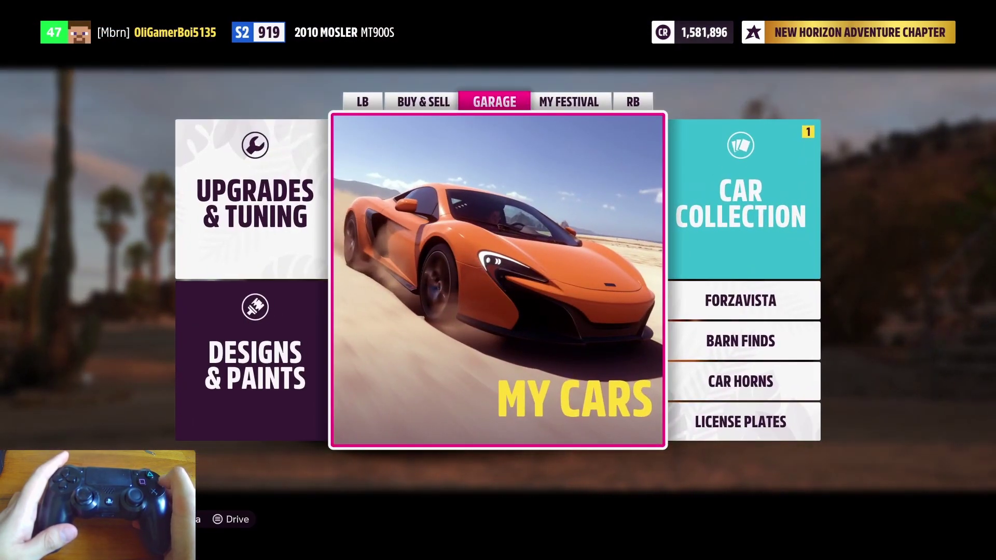
pyautogui.press('Return')
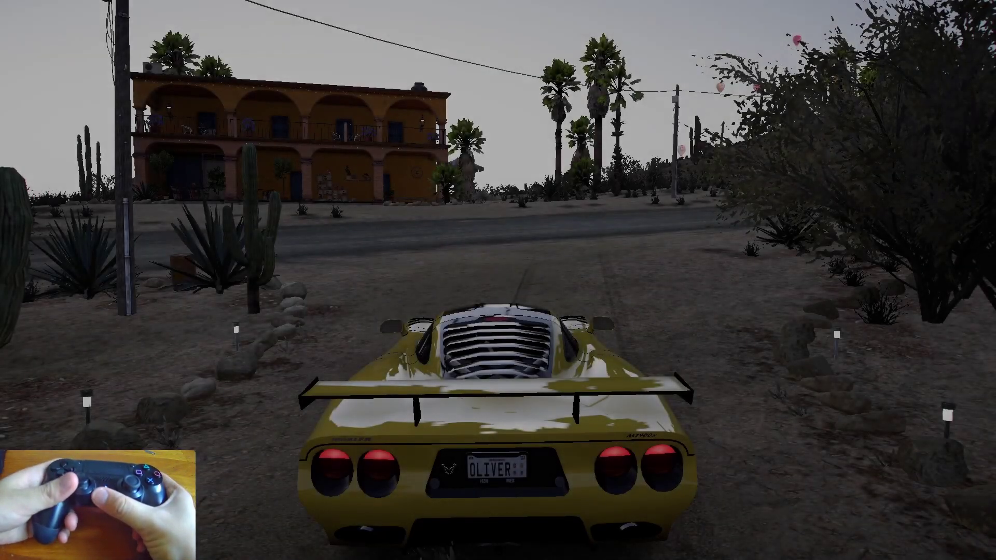
pyautogui.press('Up')
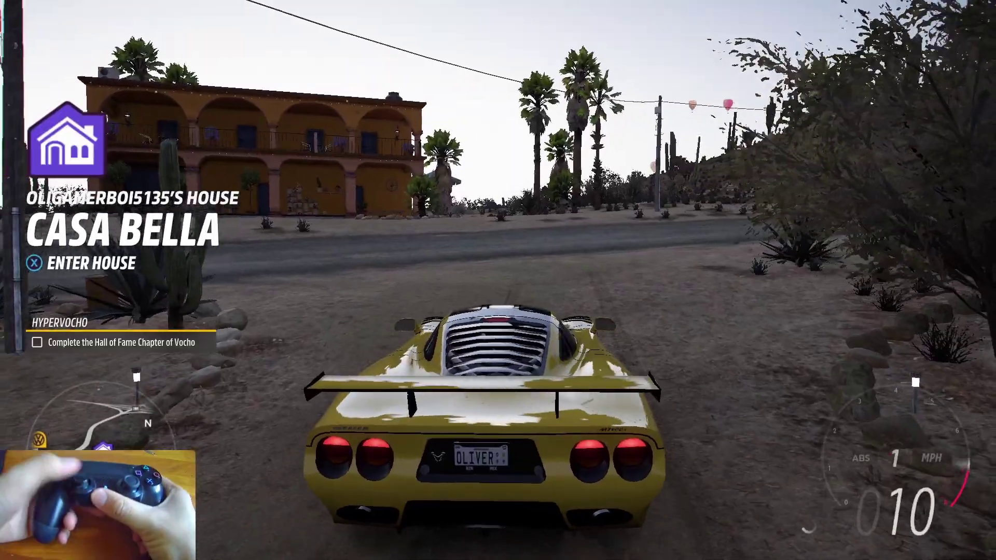
pyautogui.press('Up')
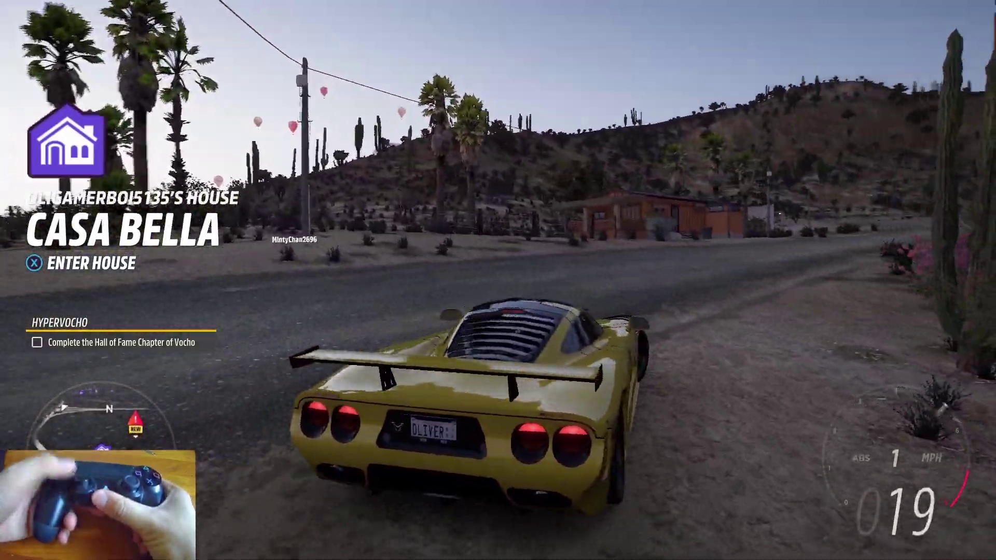
pyautogui.press('Up')
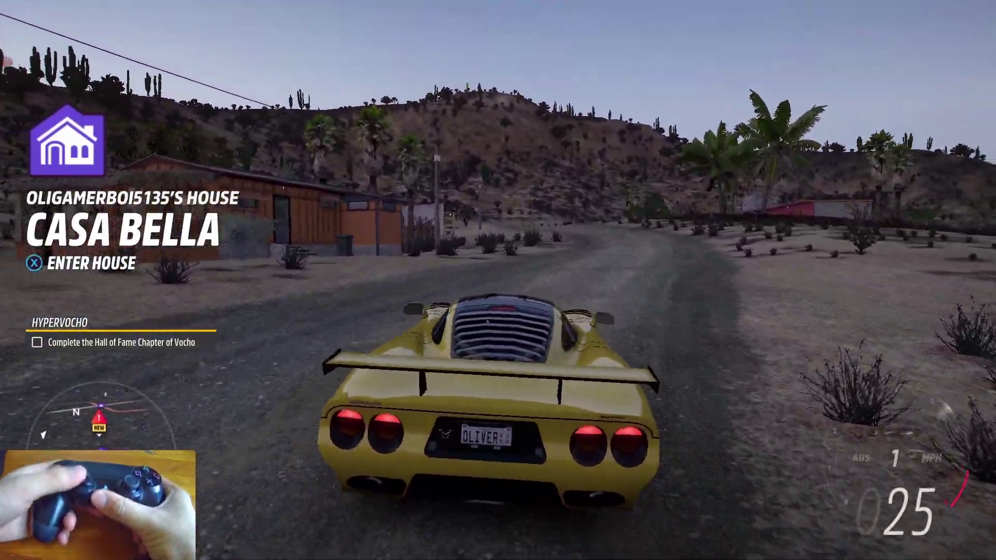
pyautogui.press('Right')
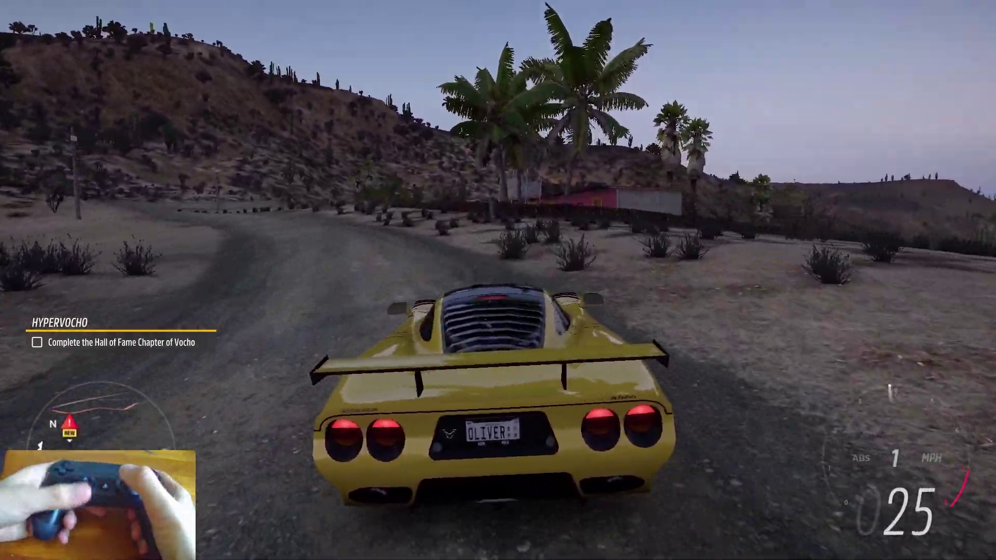
pyautogui.press('Up')
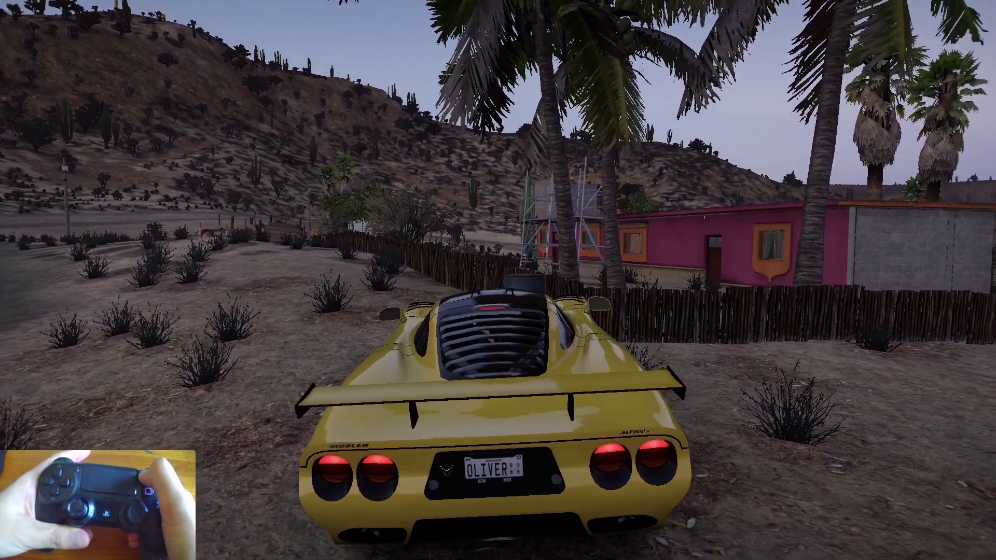
pyautogui.press('Escape')
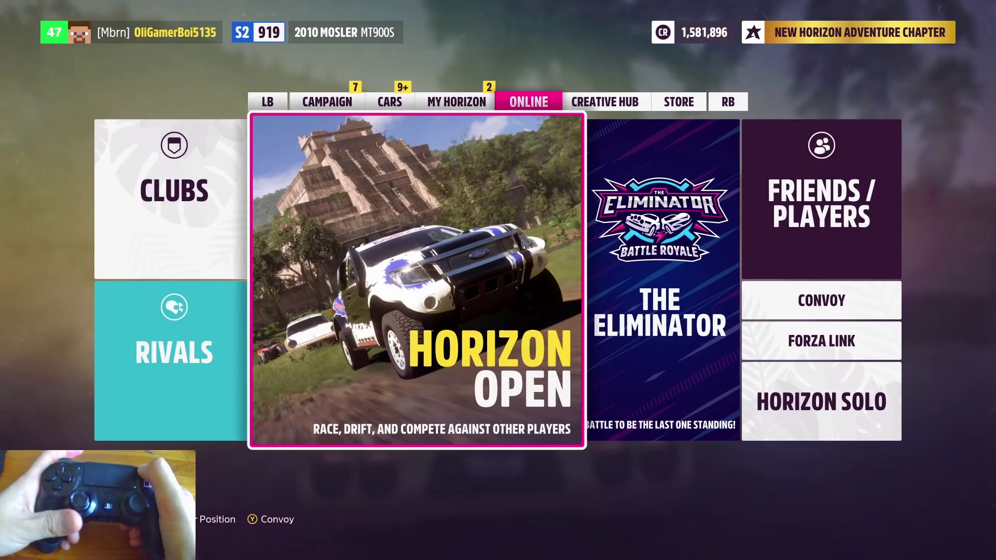
# Close the Online pause menu and resume driving the Mosler near the pink house.
pyautogui.press('Escape')
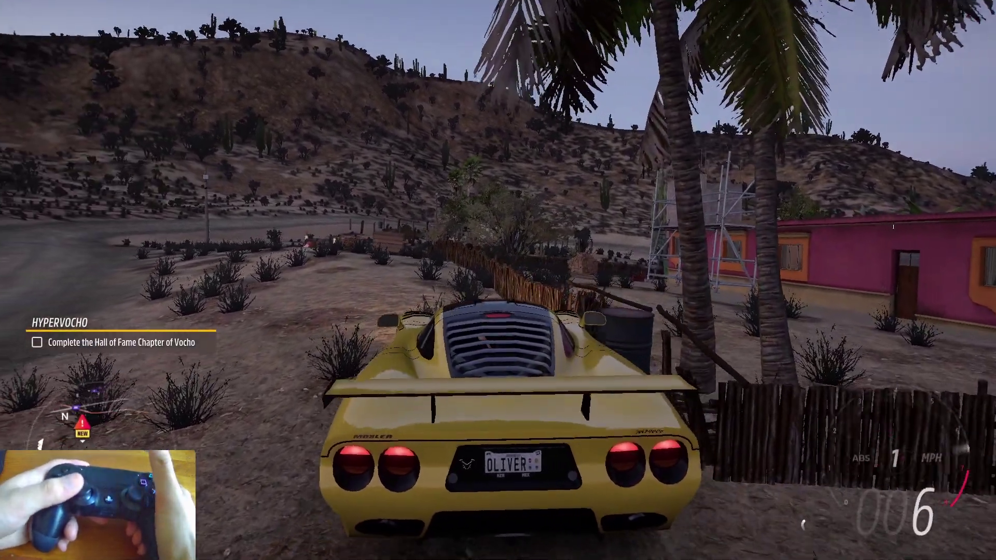